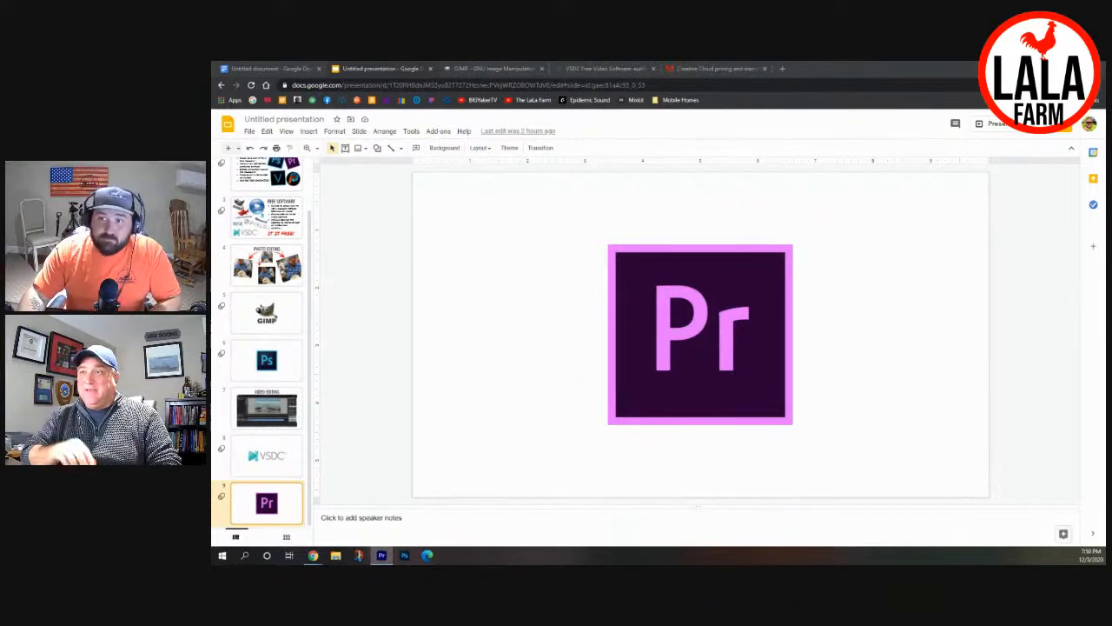
# - Switch to File Explorer and open the 2020-11-28 Celebration folder inside 1-Footage
pyautogui.moveTo(1111, 174); pyautogui.dragTo(573, 61)
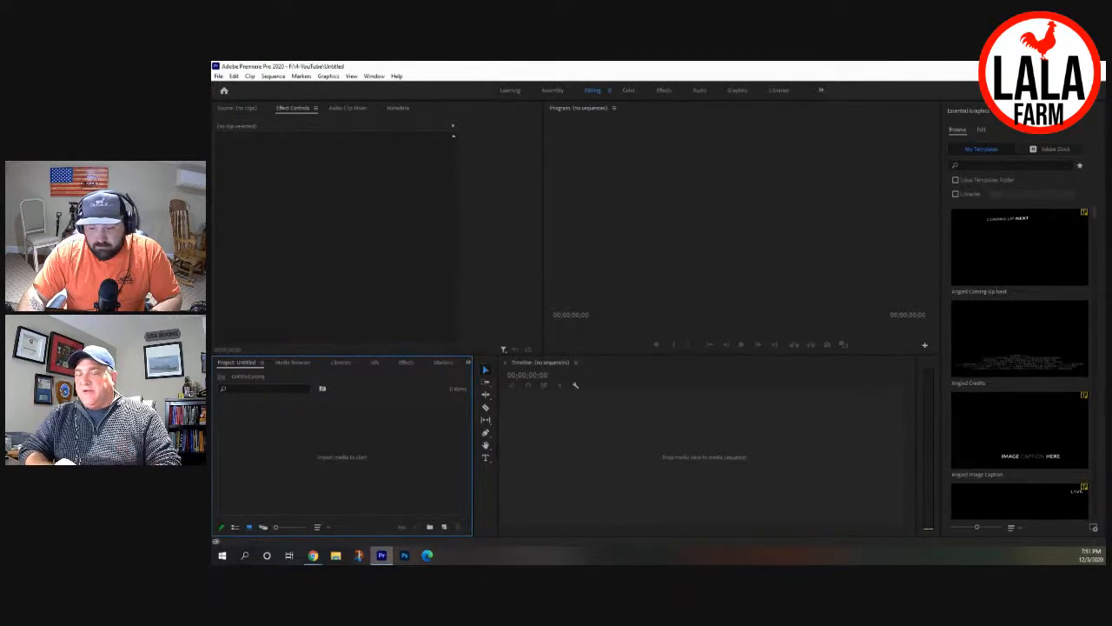
pyautogui.press('super+e')
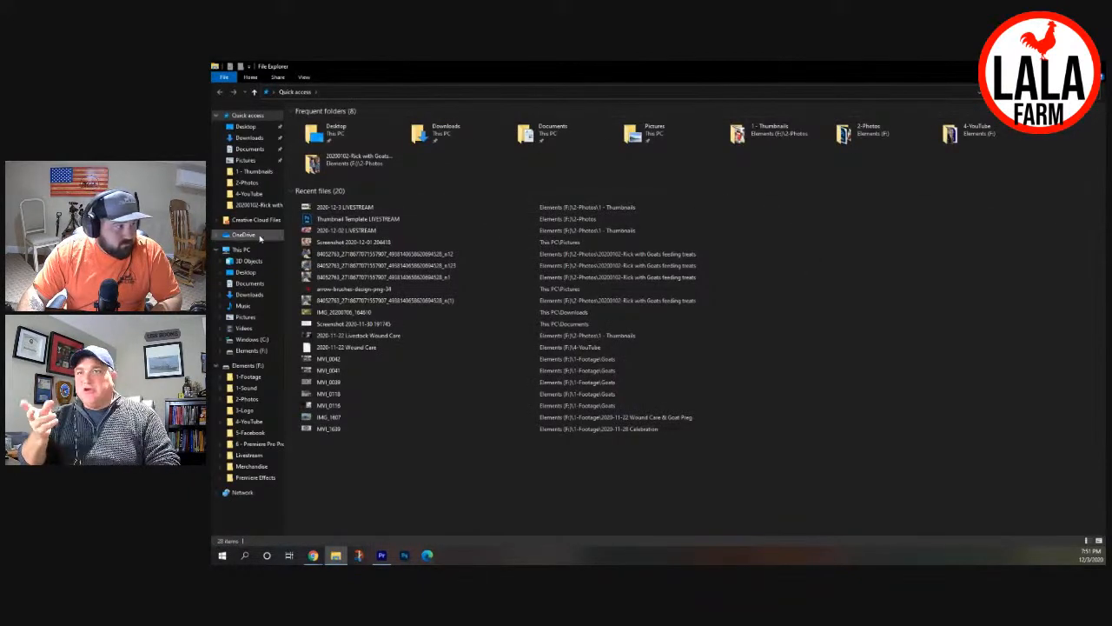
pyautogui.click(255, 381)
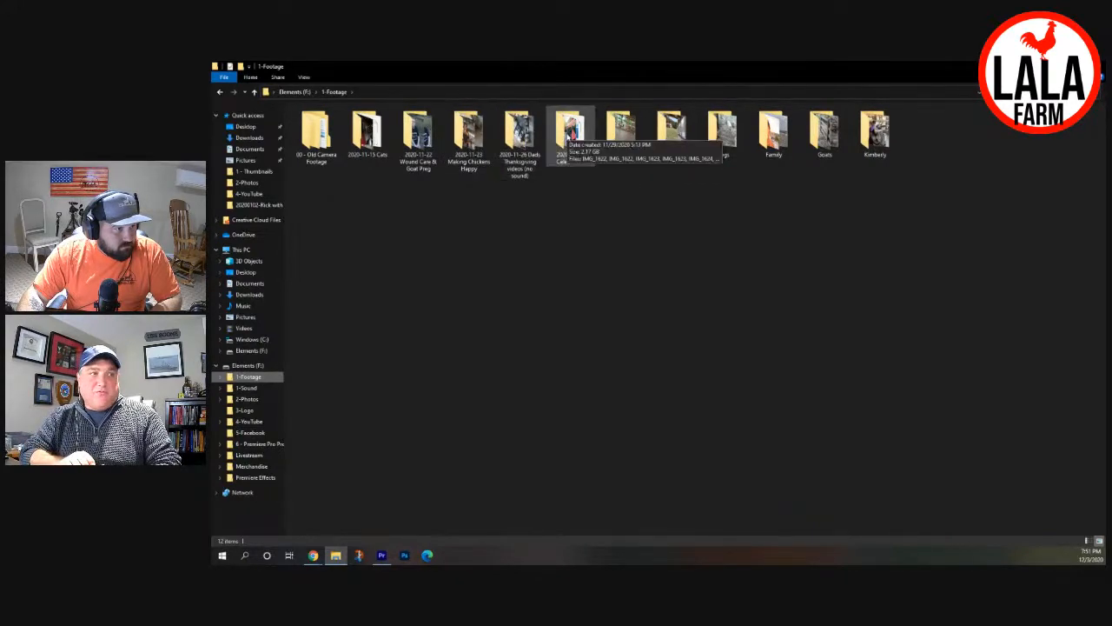
pyautogui.doubleClick(569, 131)
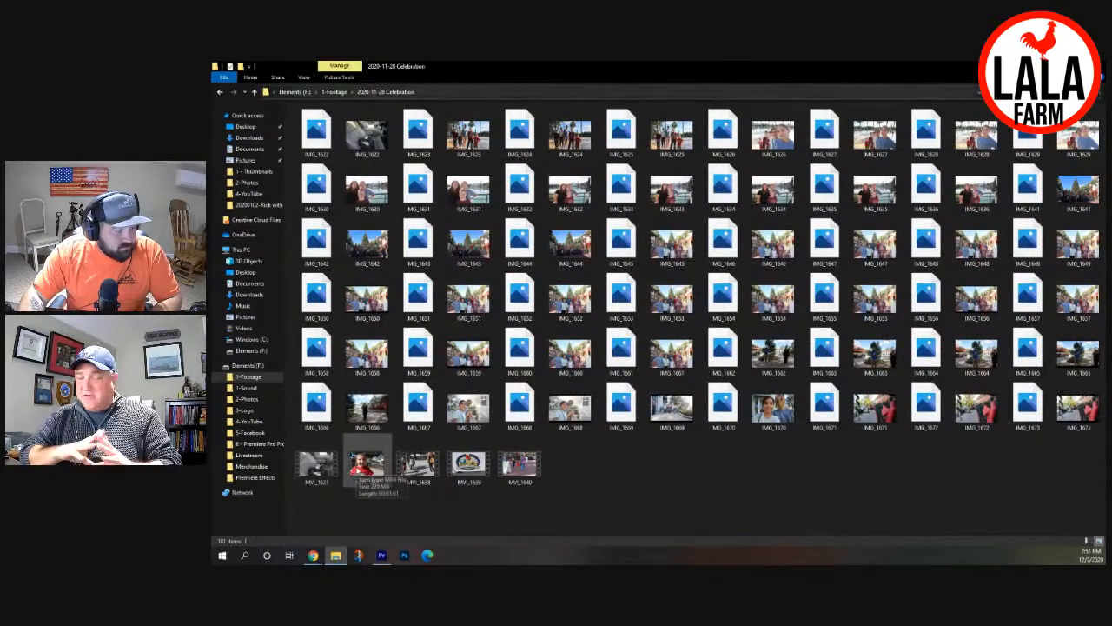
# - Copy the clips MVI_1637 and MVI_1638 and try to paste them into the empty Premiere Pro project
pyautogui.moveTo(426, 495); pyautogui.dragTo(368, 466)
pyautogui.rightClick(367, 466)
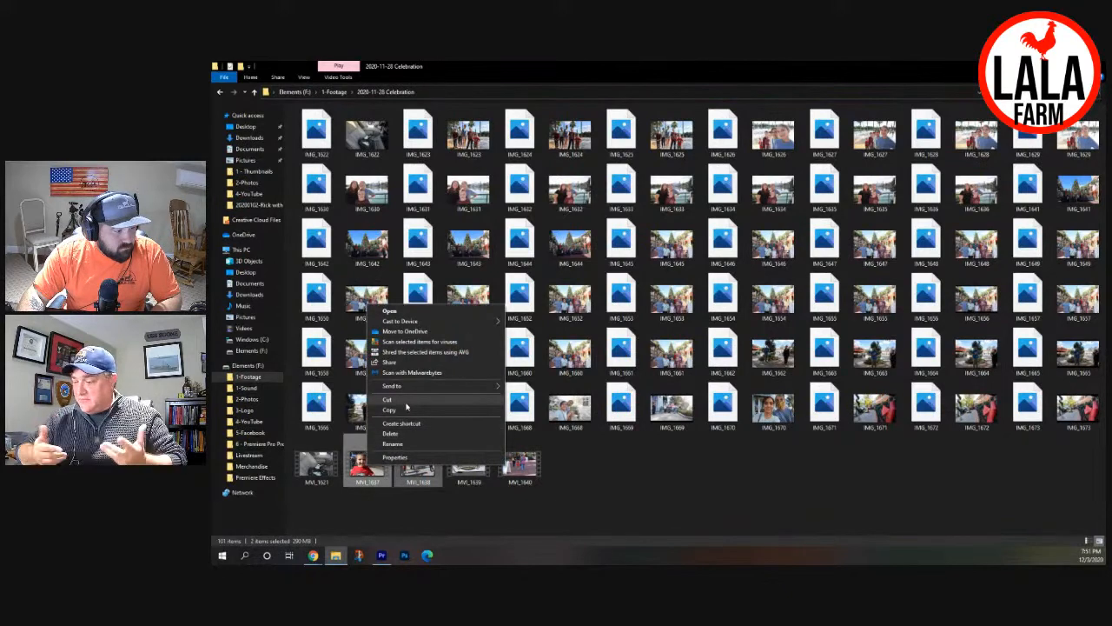
pyautogui.click(404, 414)
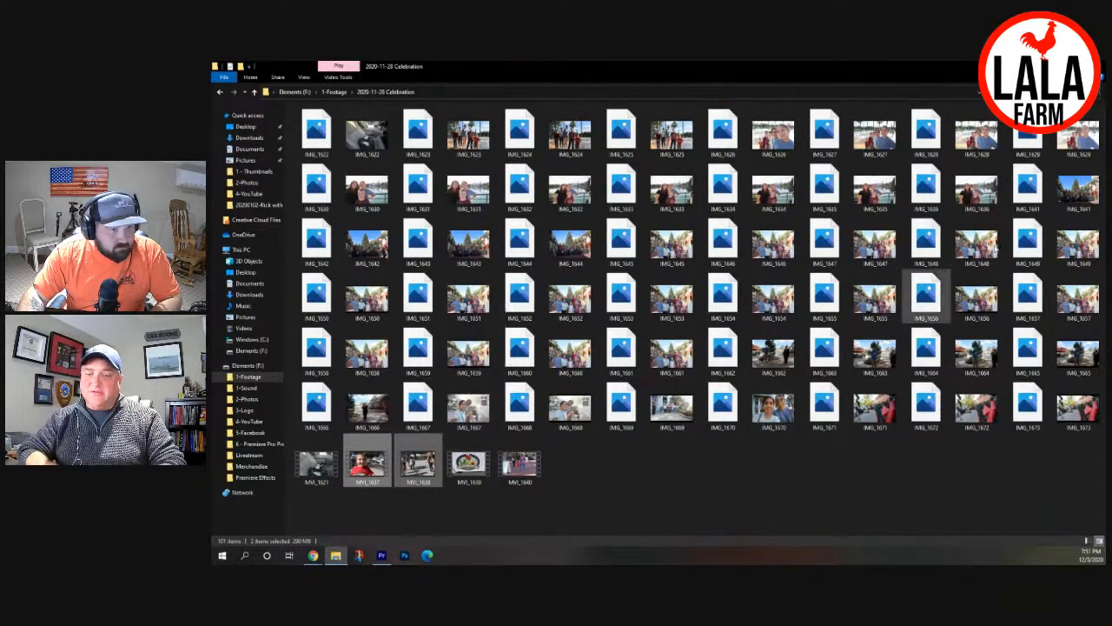
pyautogui.click(1052, 66)
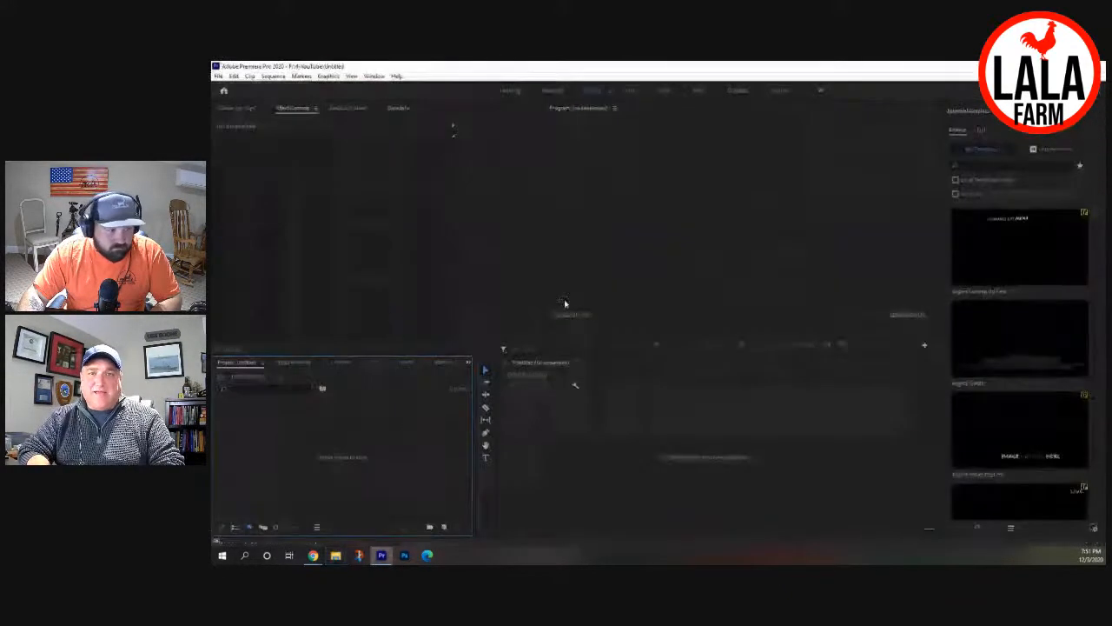
pyautogui.rightClick(366, 432)
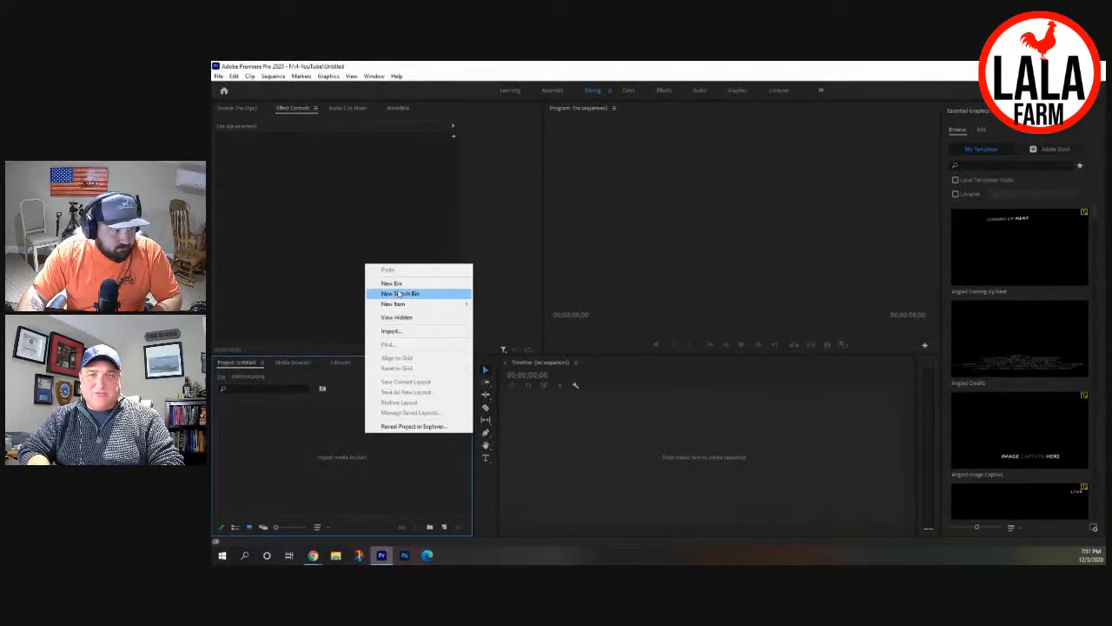
pyautogui.click(338, 423)
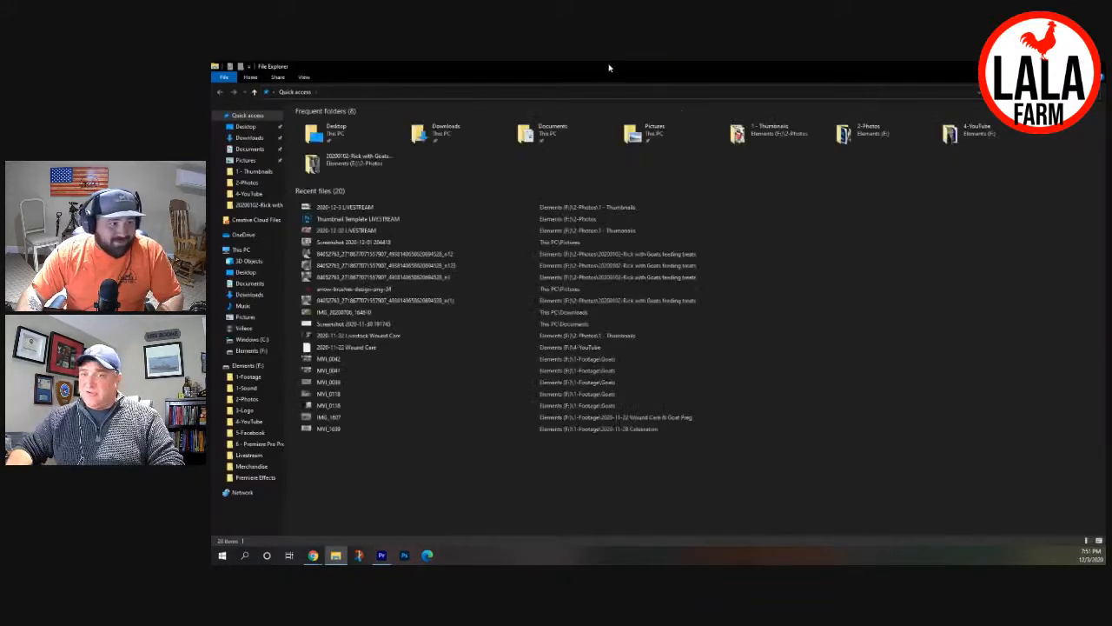
# - Import the two clips MVI_1637 and MVI_1638 from File Explorer into the Premiere Pro project
pyautogui.moveTo(608, 67); pyautogui.dragTo(608, 61)
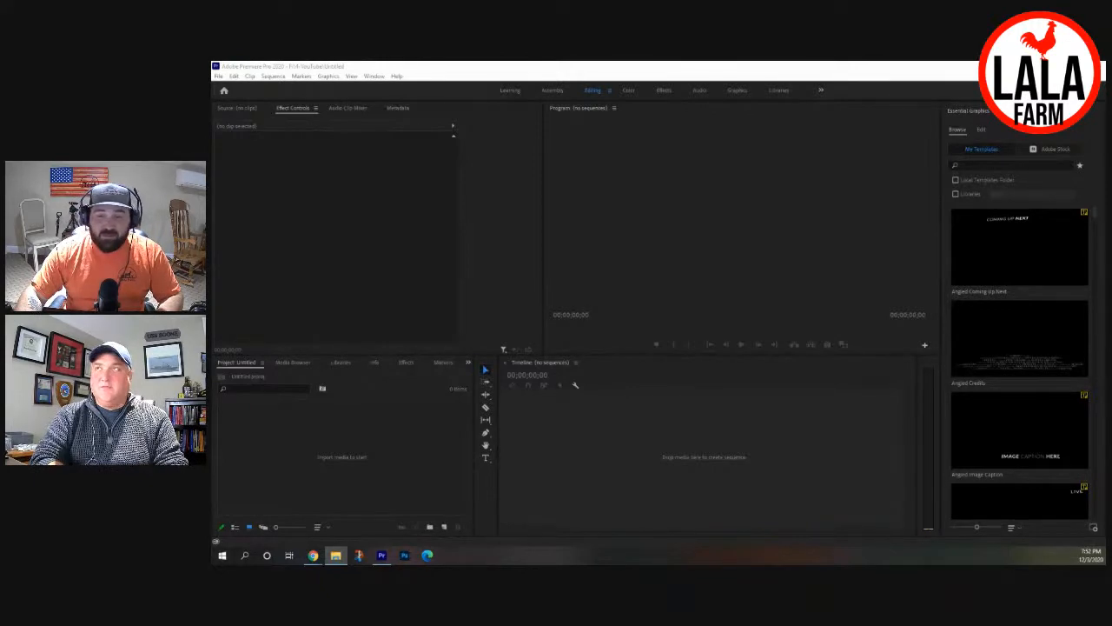
pyautogui.moveTo(777, 464); pyautogui.dragTo(323, 439)
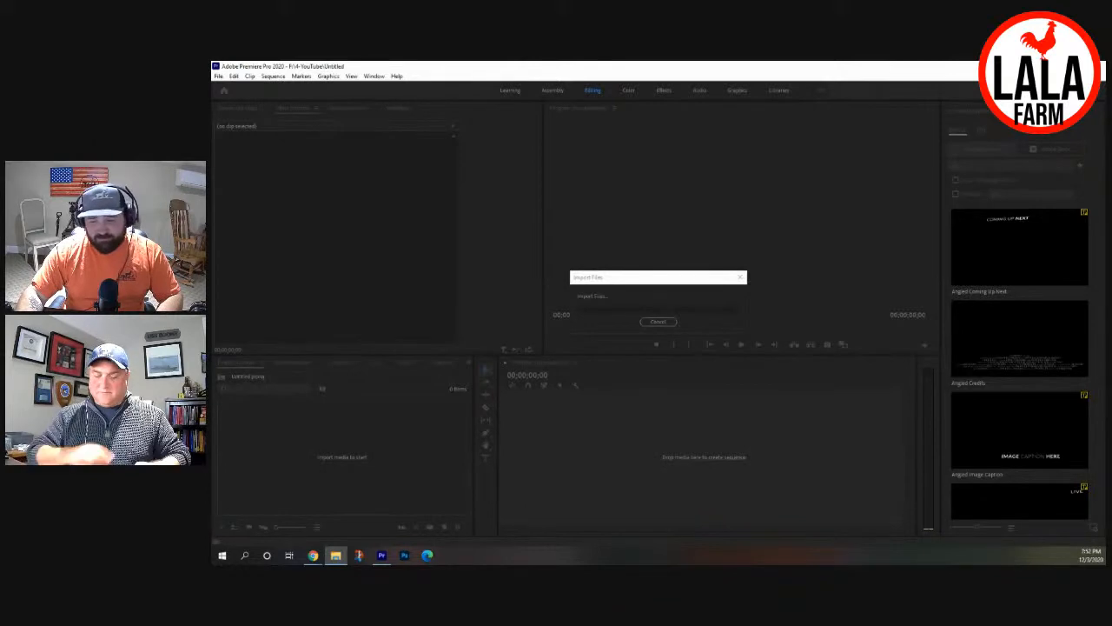
pyautogui.moveTo(781, 481); pyautogui.dragTo(453, 427)
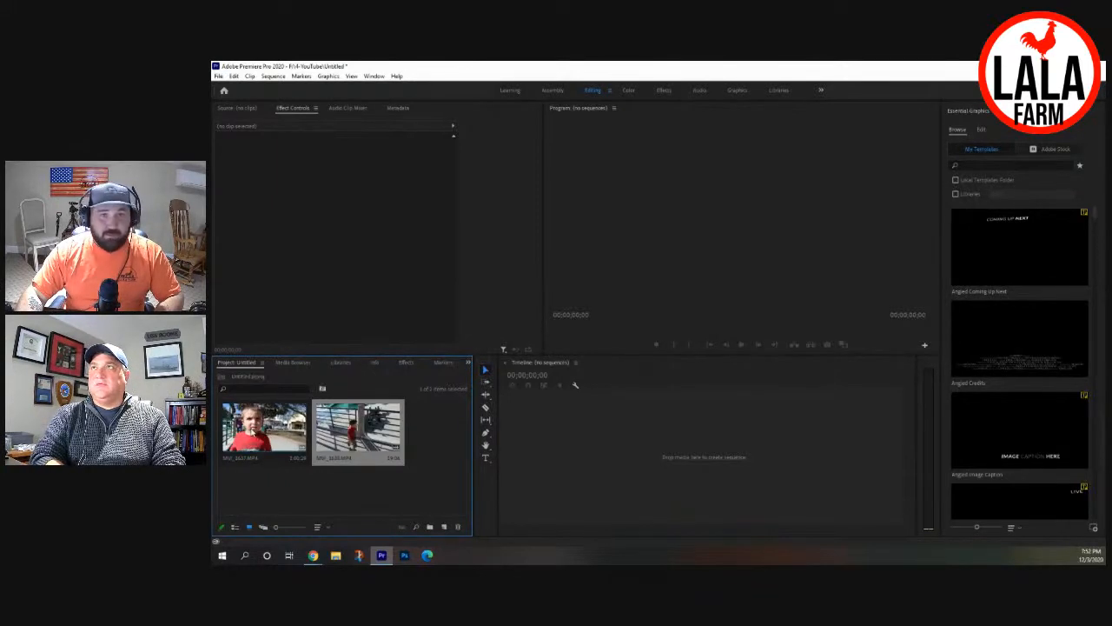
# - Create a new sequence by placing the MVI_1637.MP4 clip on the empty timeline
pyautogui.moveTo(378, 489); pyautogui.dragTo(264, 437)
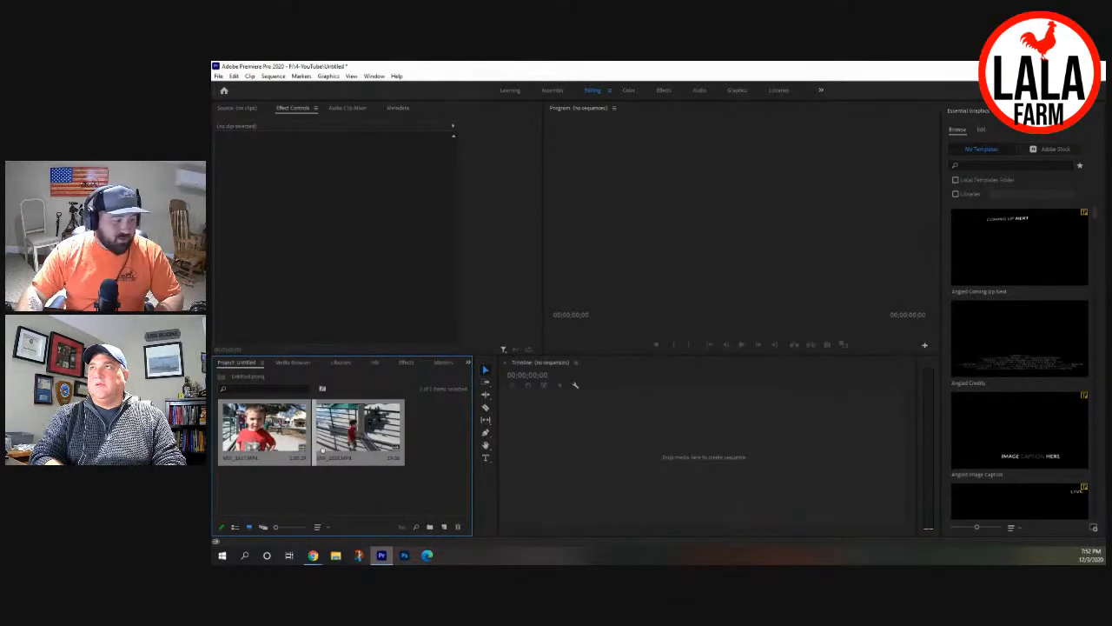
pyautogui.click(337, 486)
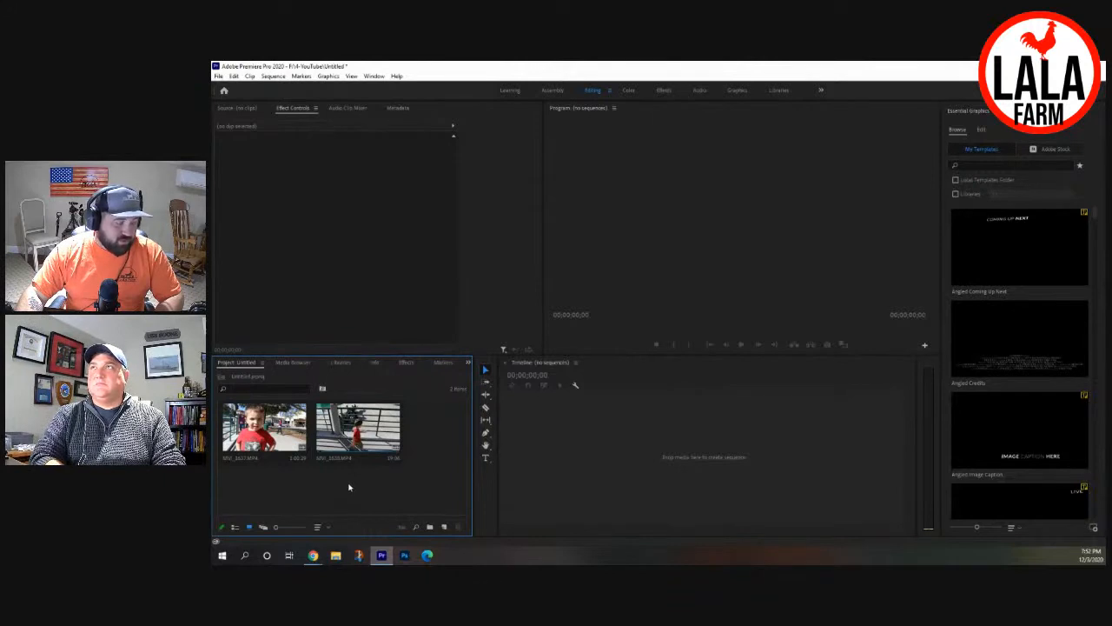
pyautogui.moveTo(349, 488); pyautogui.dragTo(259, 434)
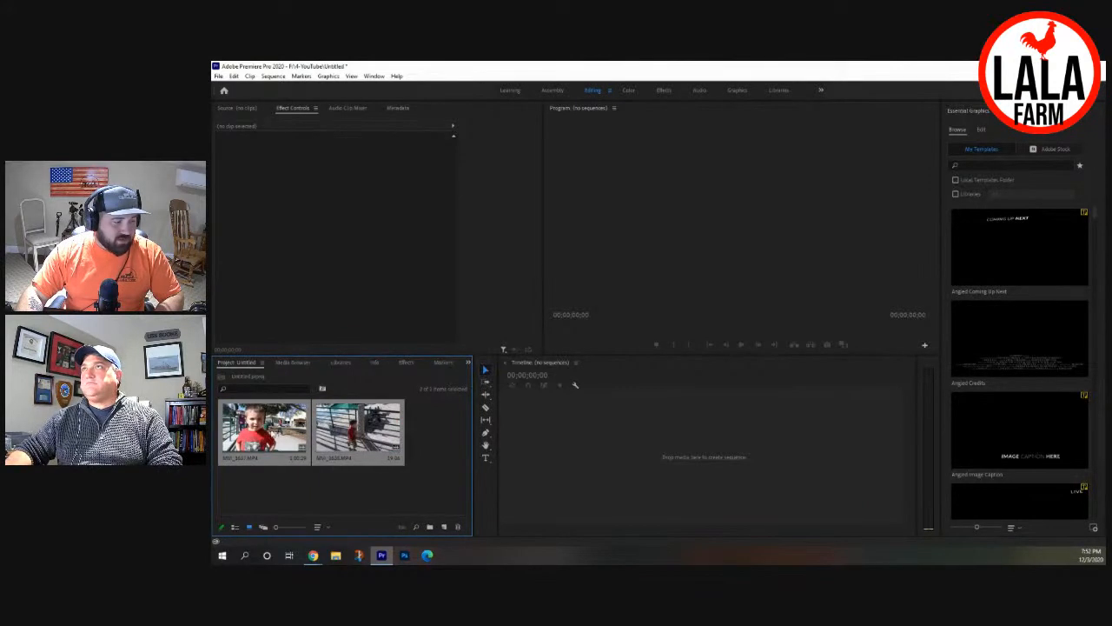
pyautogui.click(330, 481)
pyautogui.moveTo(265, 433); pyautogui.dragTo(589, 463)
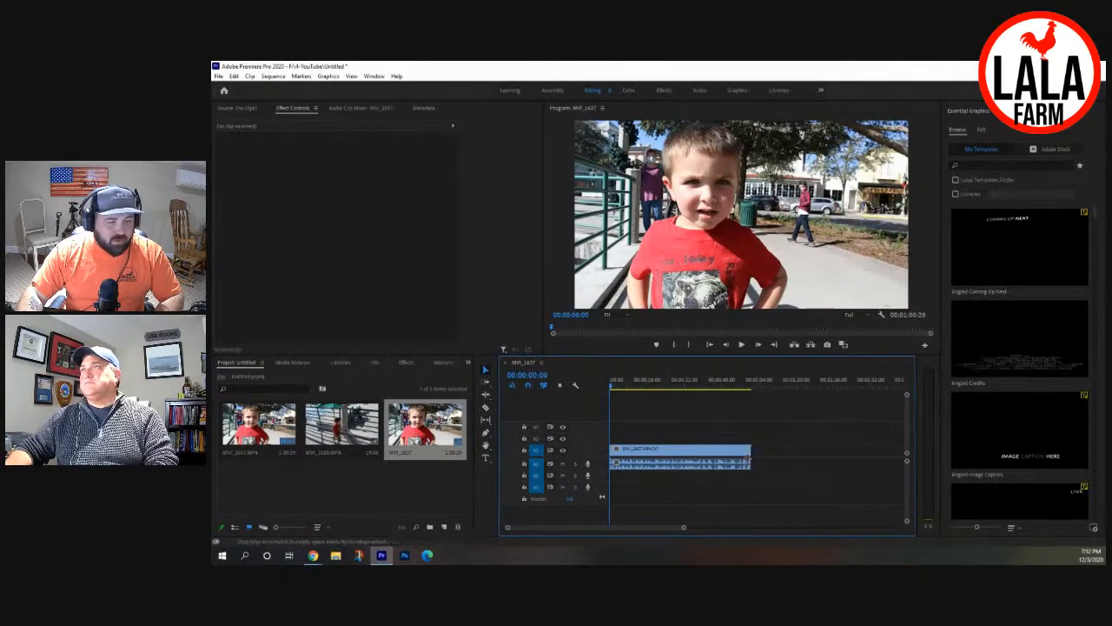
# - Place the YouTube subscribe graphics template on track V2 at the start of the sequence and play it back
pyautogui.click(961, 132)
pyautogui.scroll(-5, 1018, 329)
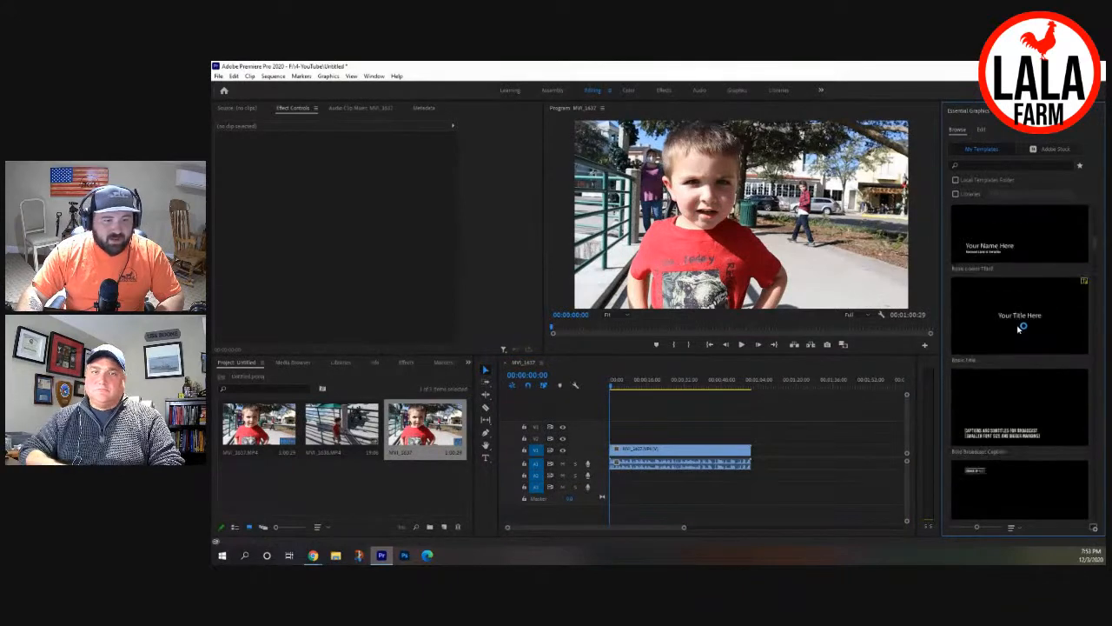
pyautogui.scroll(-10, 1018, 329)
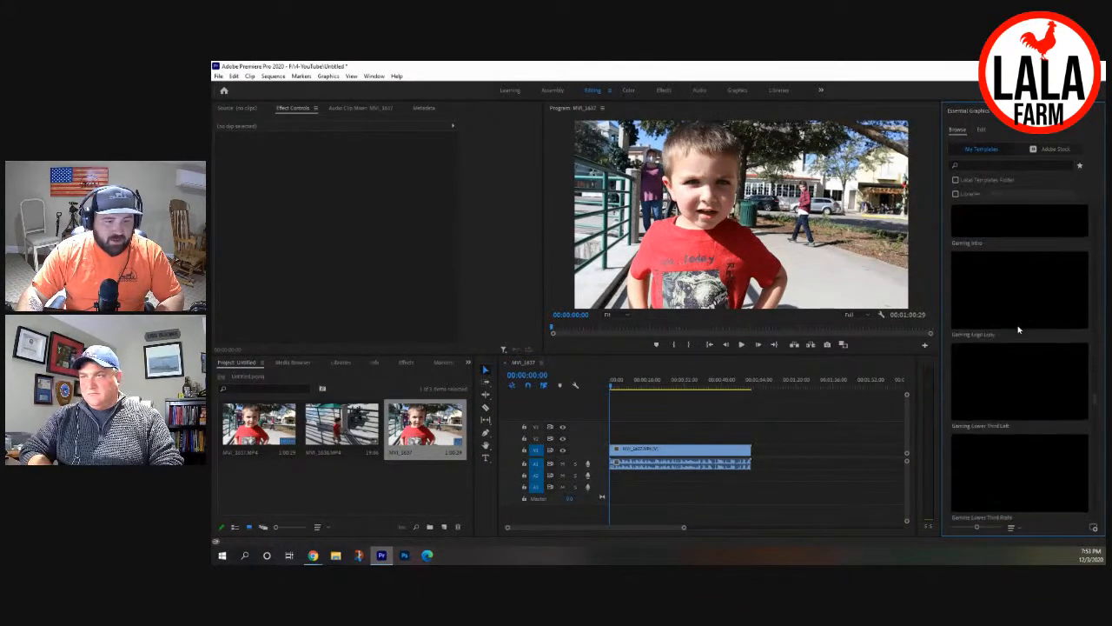
pyautogui.scroll(-10, 1018, 330)
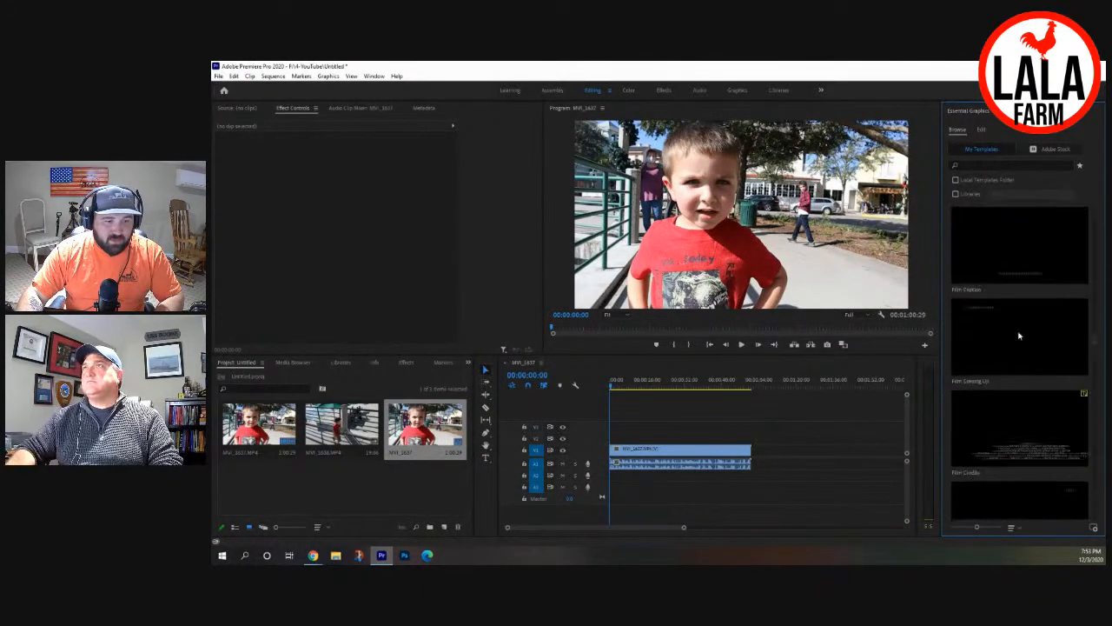
pyautogui.scroll(-10, 1017, 338)
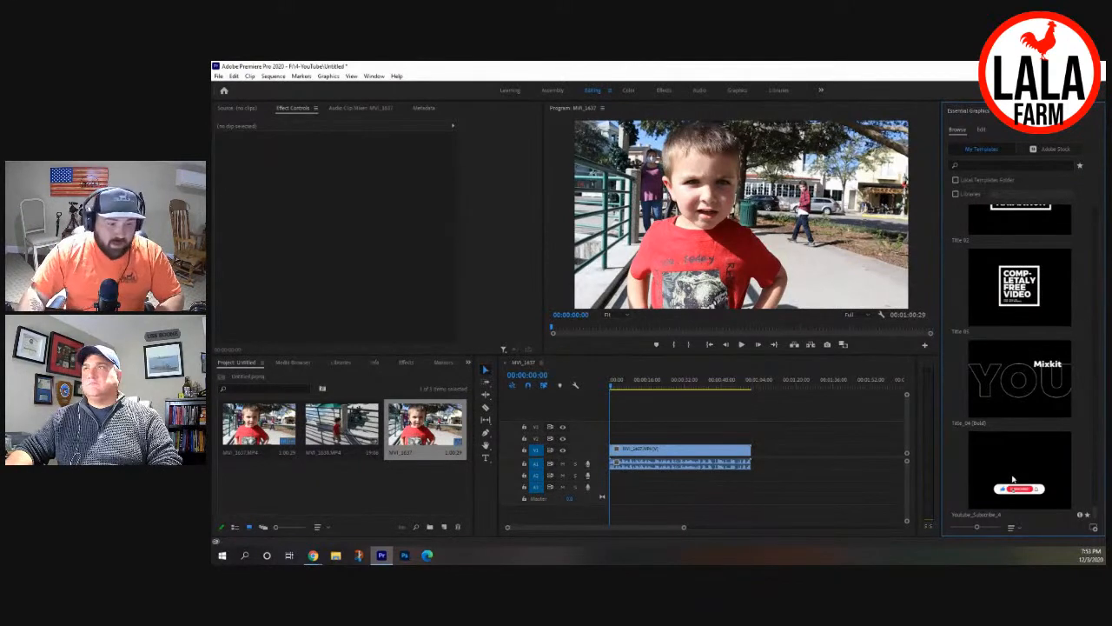
pyautogui.moveTo(1013, 476); pyautogui.dragTo(609, 445)
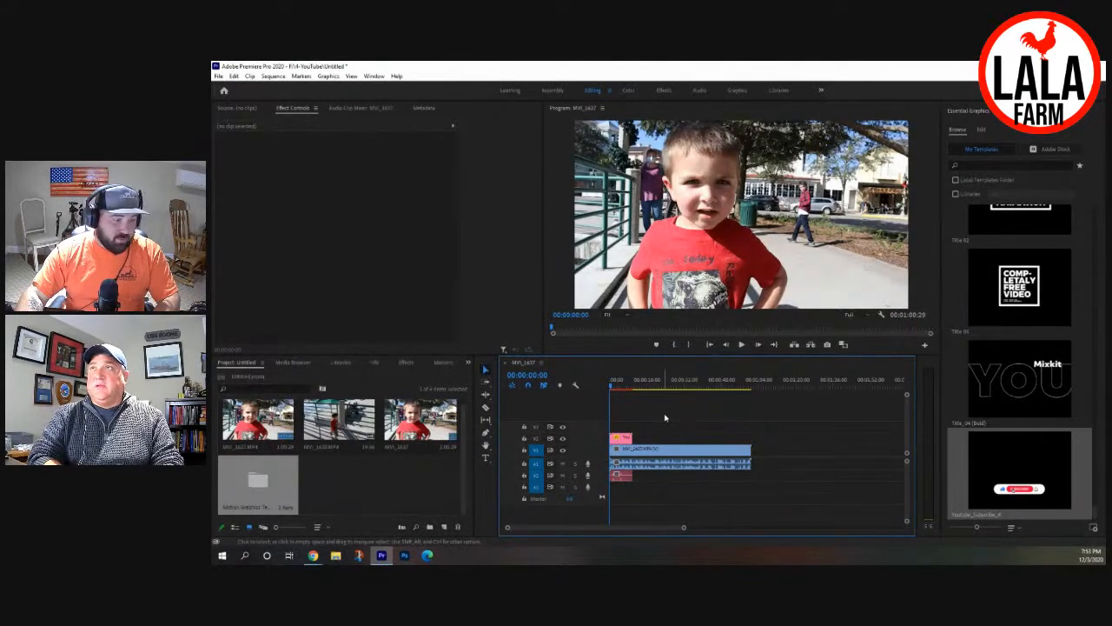
pyautogui.press('space')
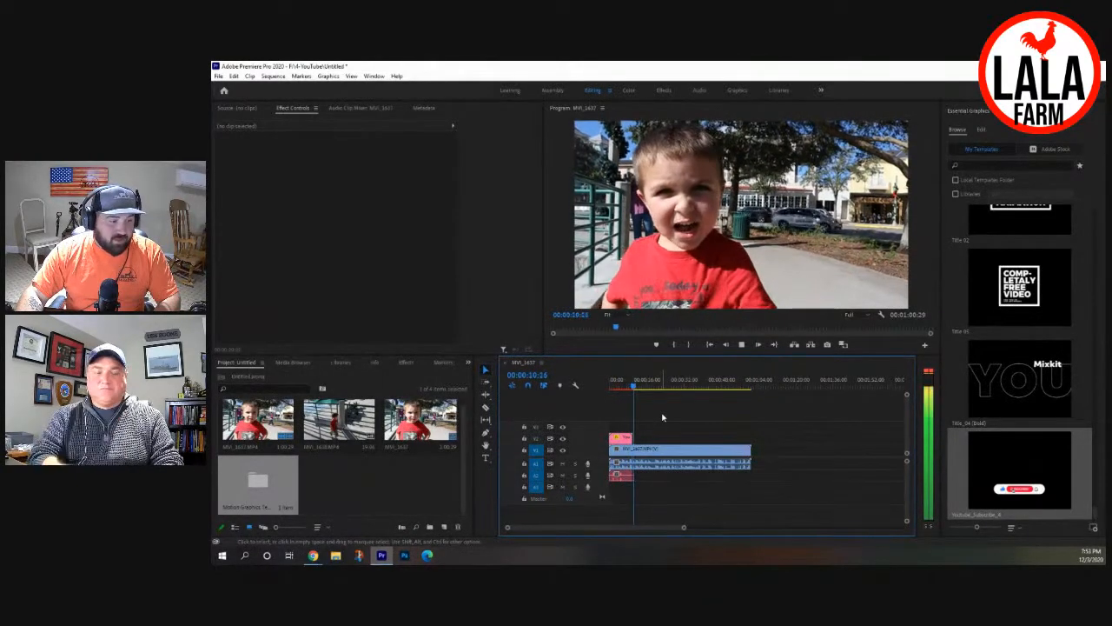
pyautogui.press('space')
# - Add the "Completaly Free Video" title template on V2 right after the subscribe graphic and step through its opening frames
pyautogui.moveTo(1027, 297); pyautogui.dragTo(643, 439)
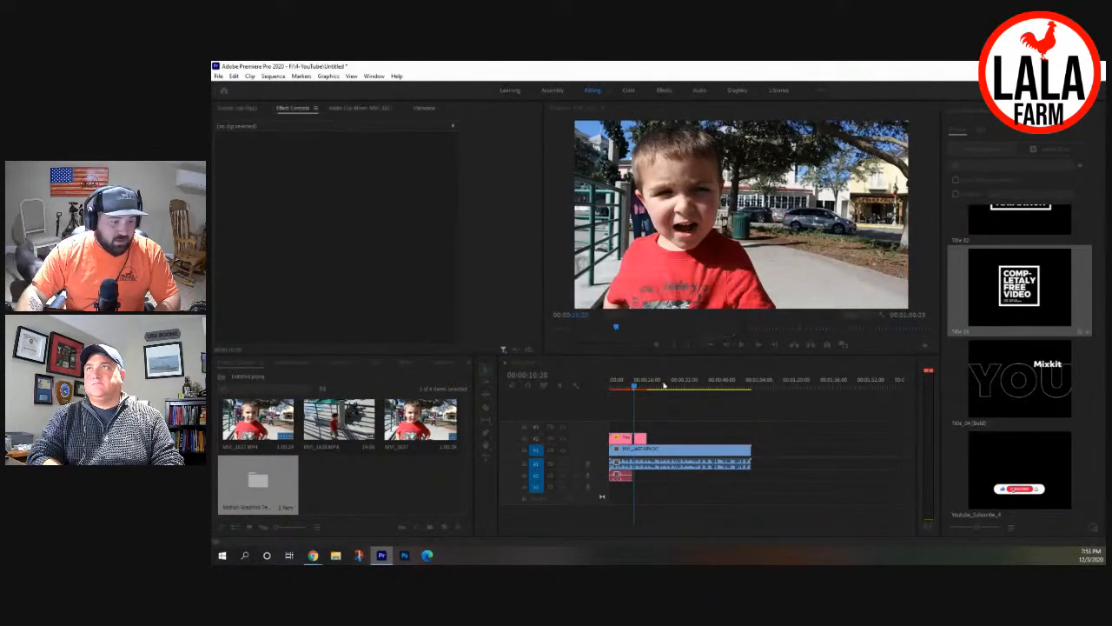
pyautogui.press('Right')
pyautogui.press('Right')
pyautogui.press('Right')
pyautogui.press('Right')
pyautogui.press('Right')
pyautogui.press('Right')
pyautogui.press('Right')
pyautogui.press('Right')
pyautogui.press('Right')
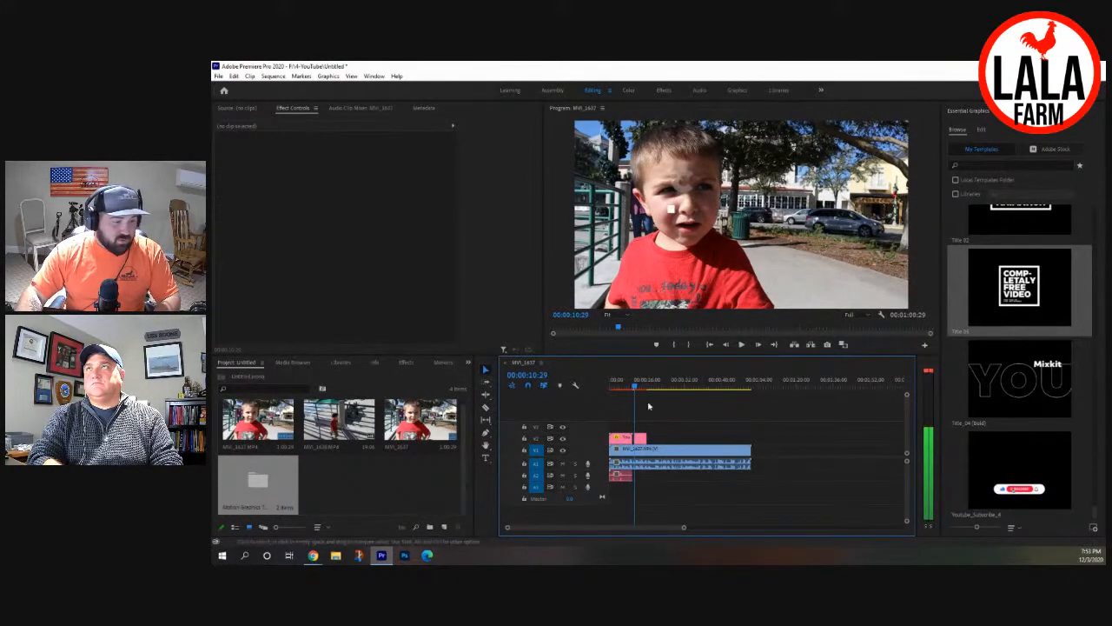
# - Replace "COMP-" with "lala" and "FREE" with "farm" in the title graphic
pyautogui.click(641, 390)
pyautogui.click(732, 187)
pyautogui.click(734, 182)
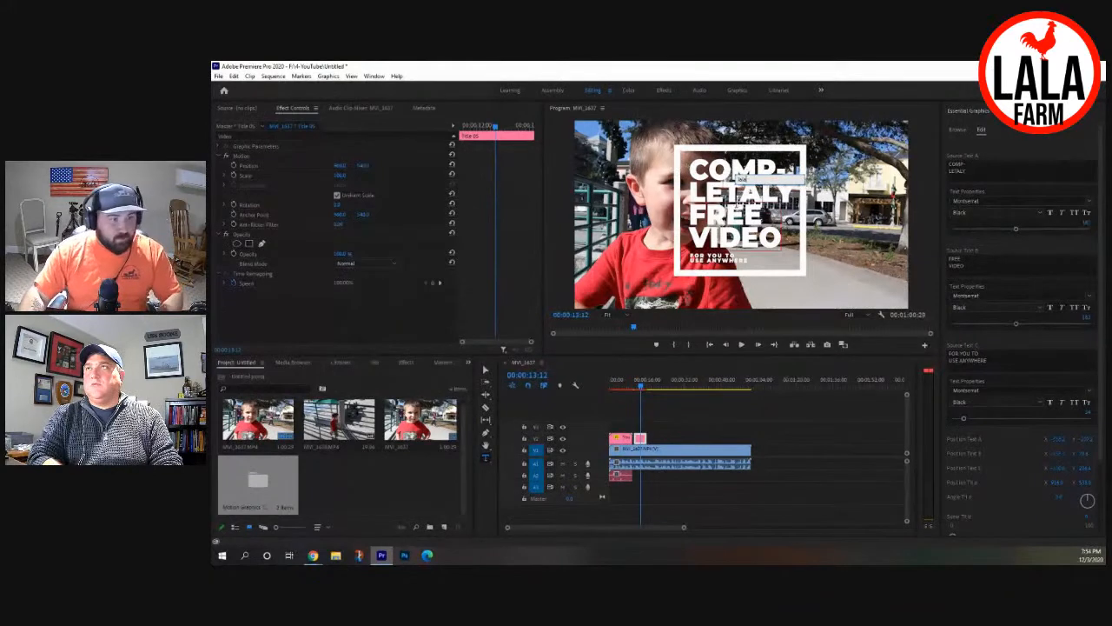
pyautogui.write('lala LETALY ')
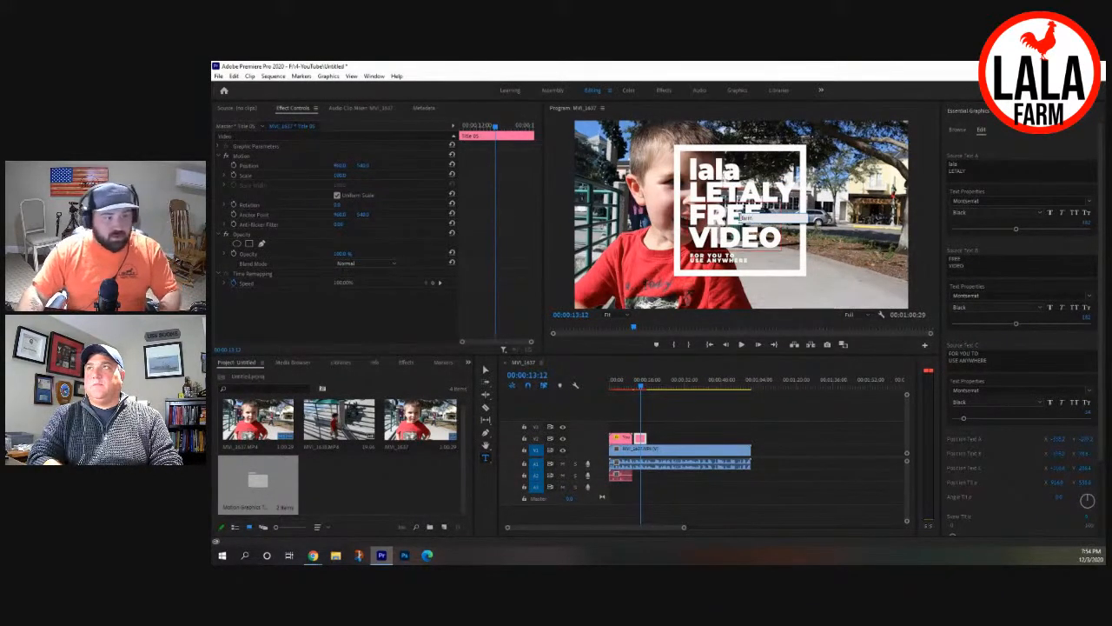
pyautogui.write('farm')
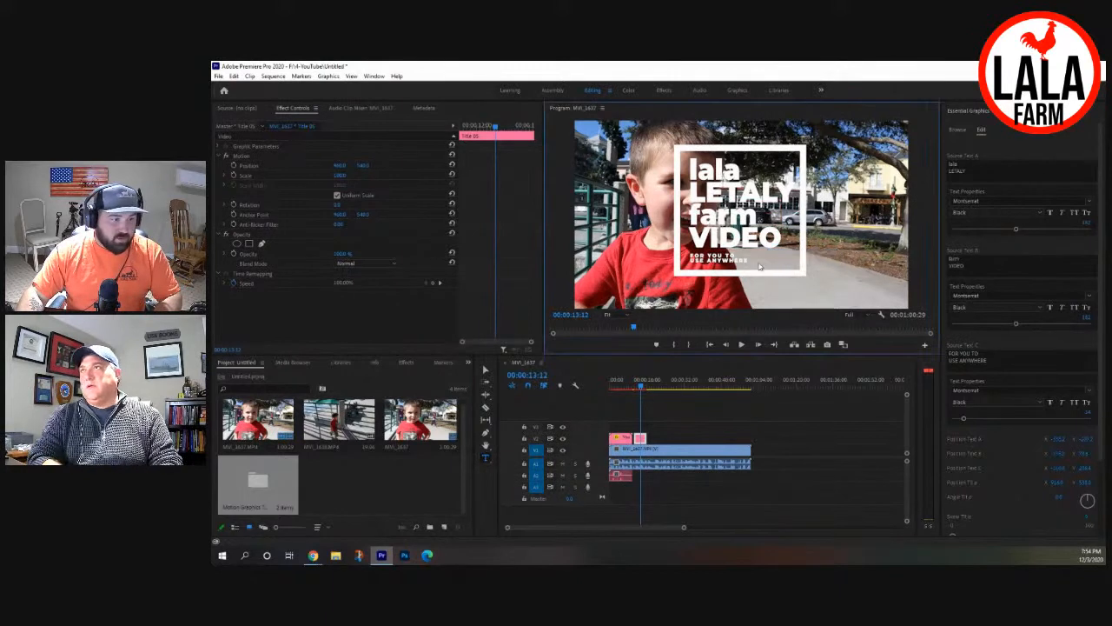
# - Play the sequence from the start of the edited title to preview its animation
pyautogui.click(634, 384)
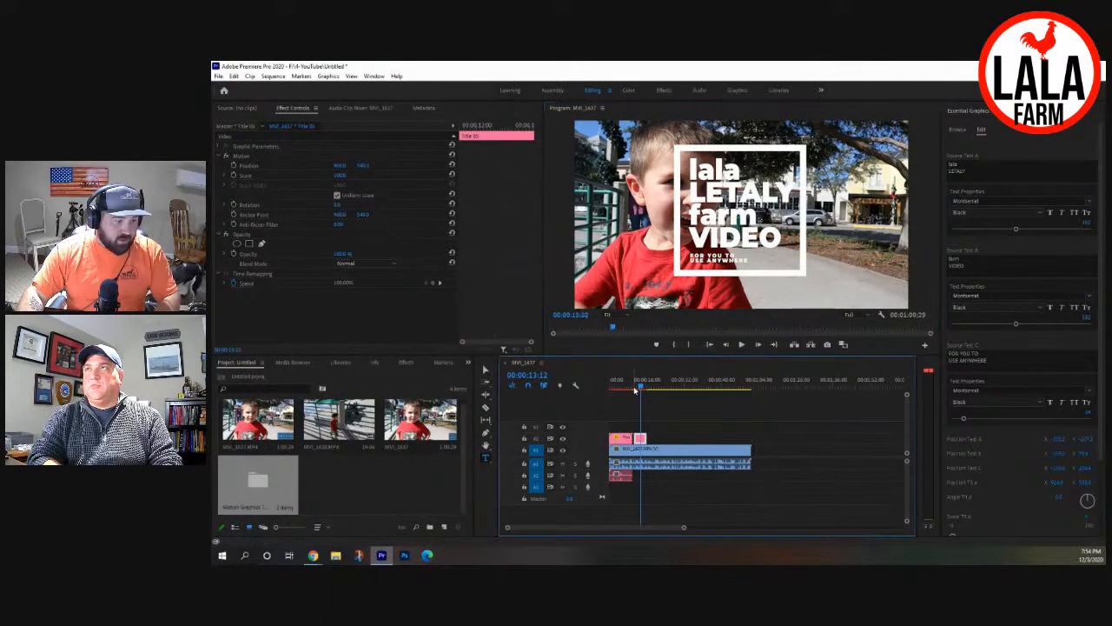
pyautogui.press('space')
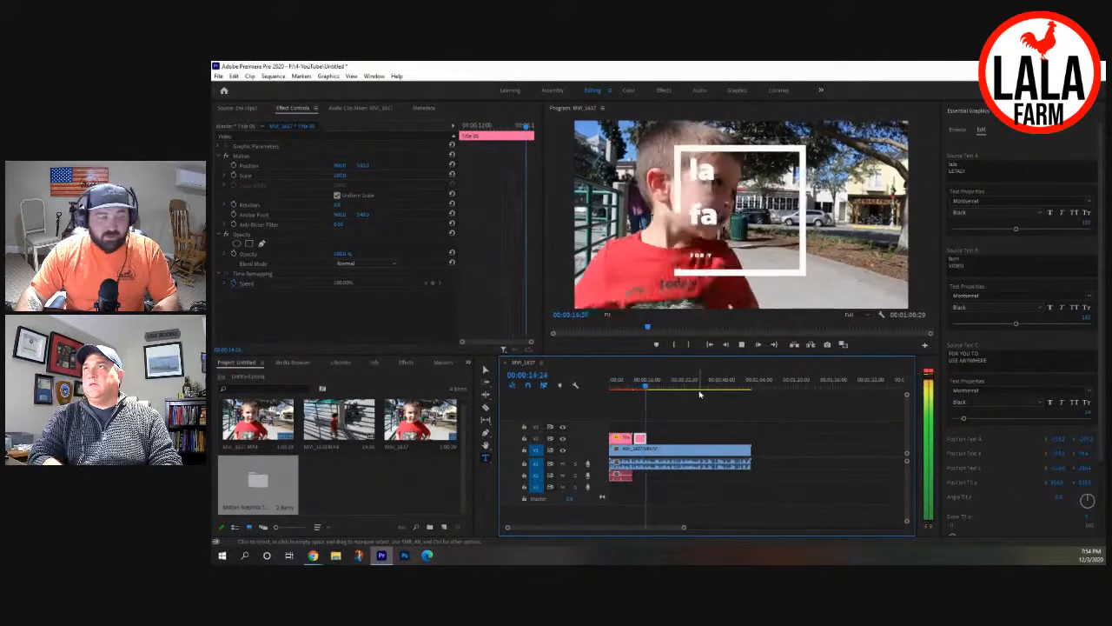
pyautogui.press('space')
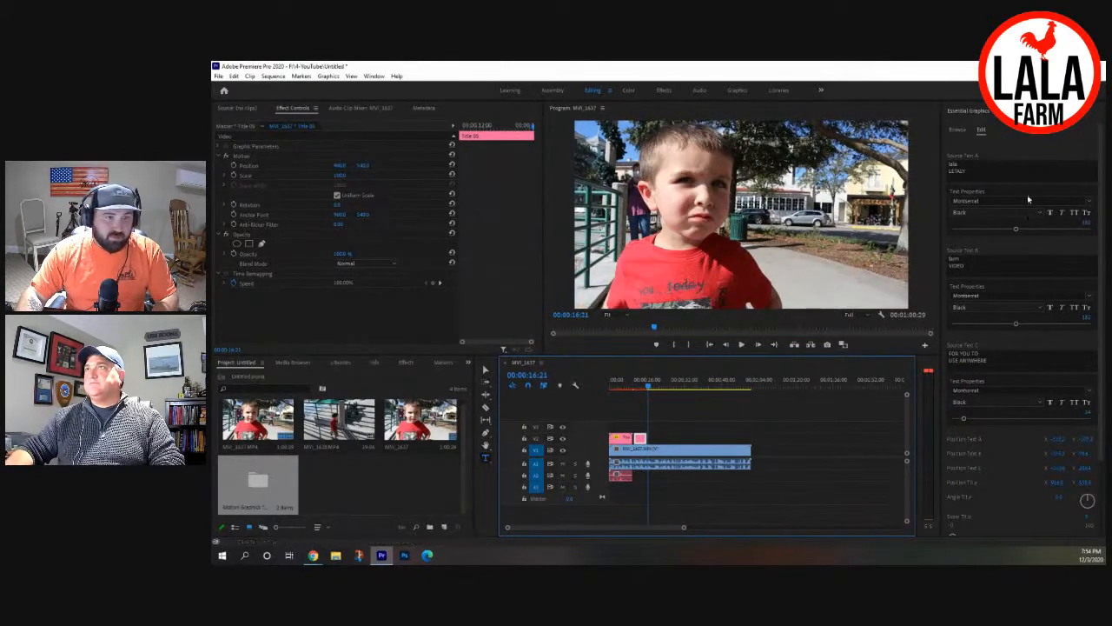
# - Close Premiere Pro without saving the changes to the project
pyautogui.click(1100, 66)
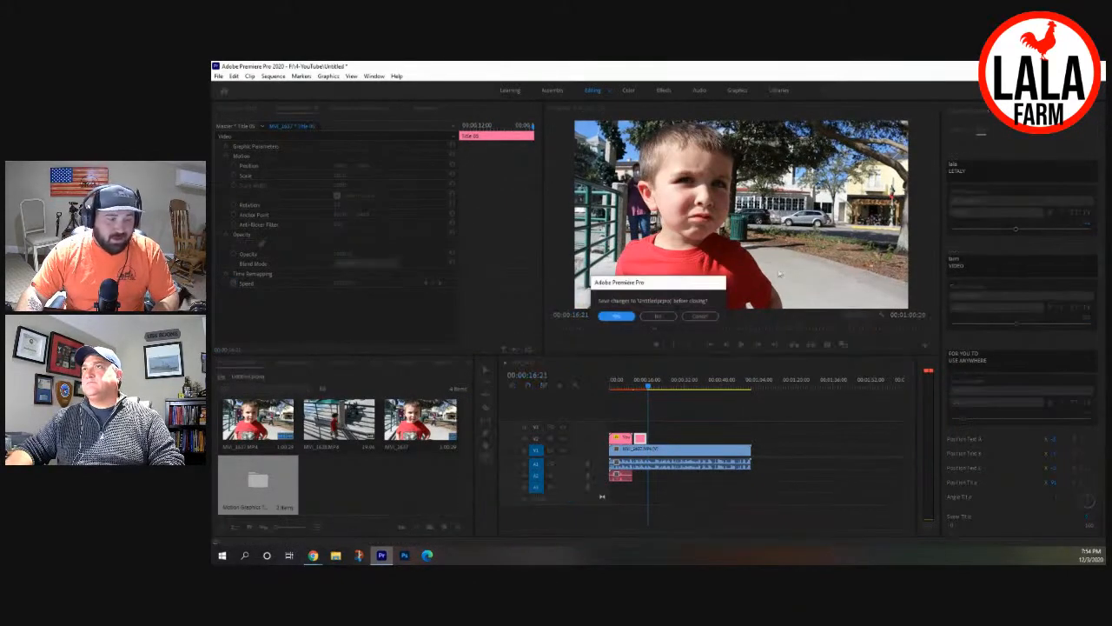
pyautogui.click(660, 315)
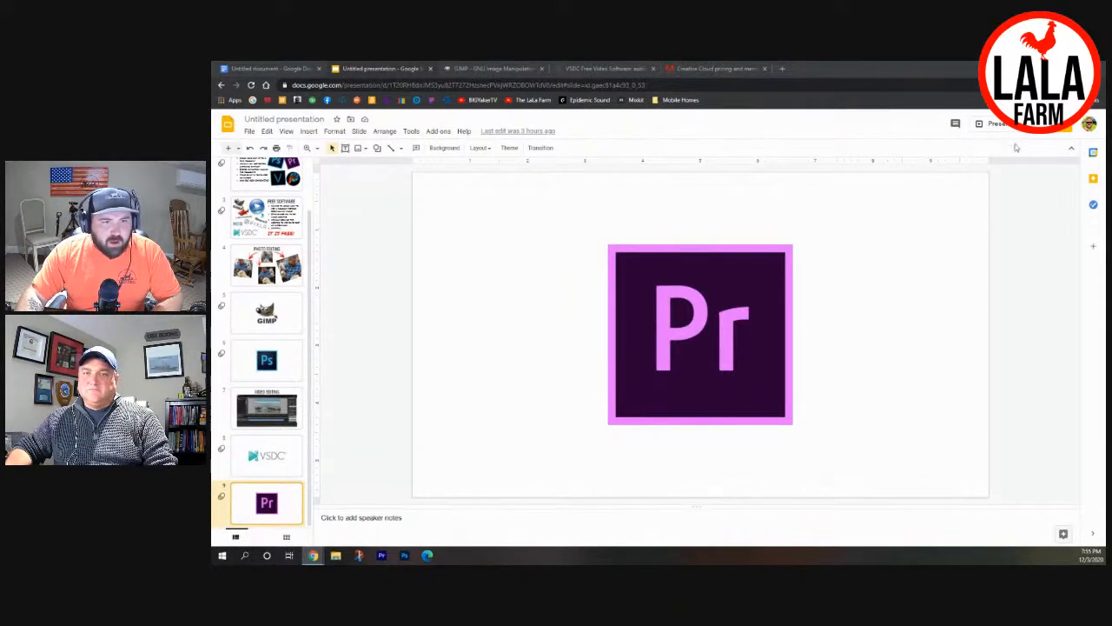
# - Present the Premiere Pro logo slide full screen, exit the slideshow and close the presentation
pyautogui.click(982, 126)
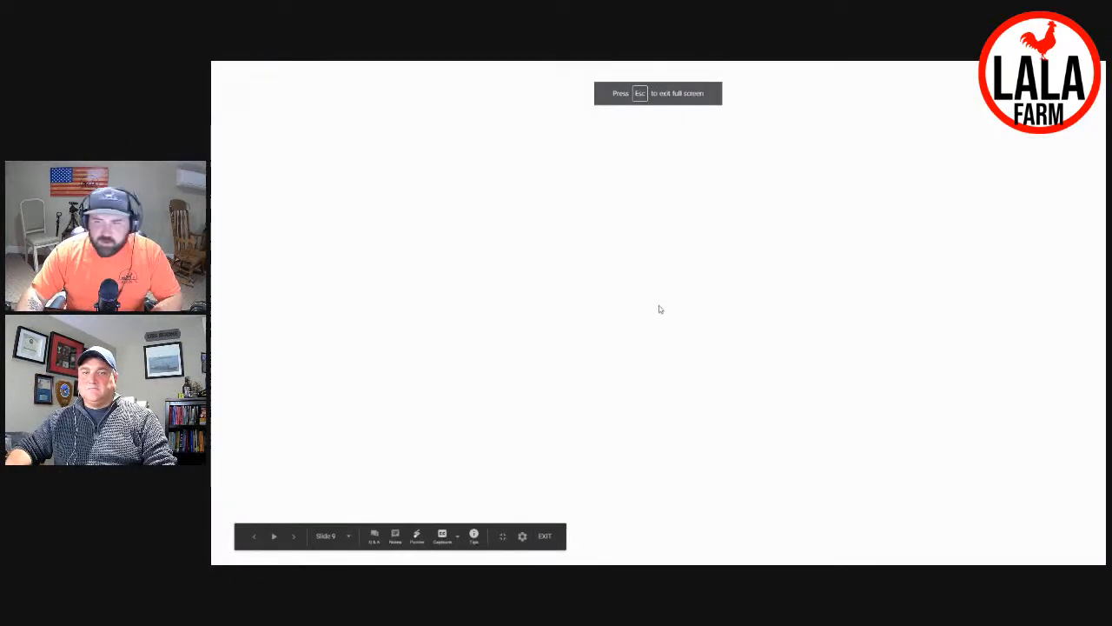
pyautogui.click(656, 312)
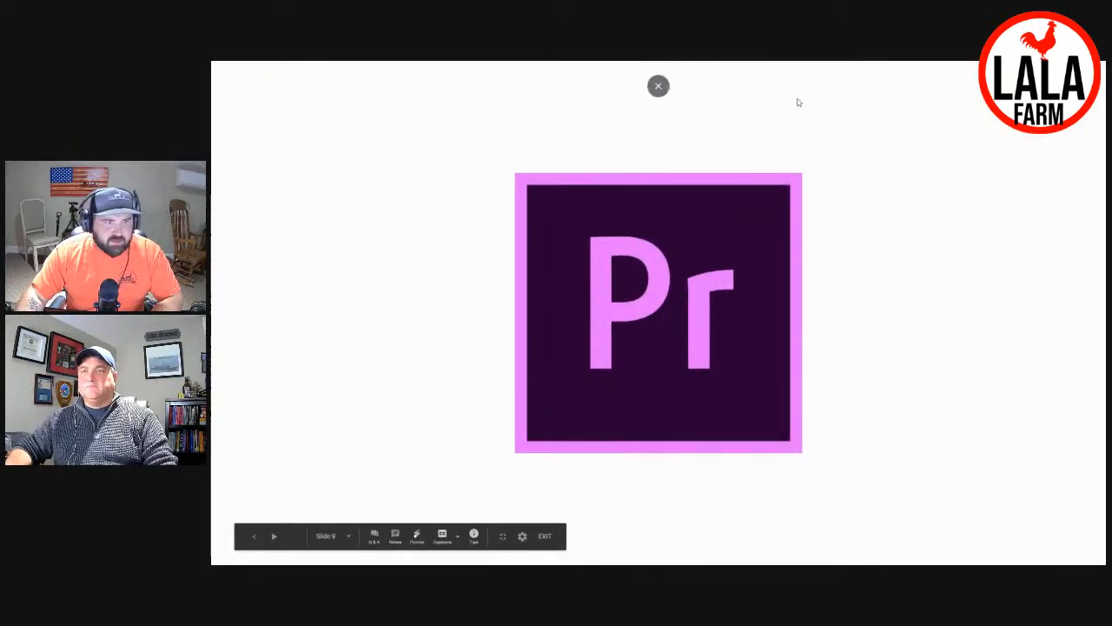
pyautogui.click(658, 91)
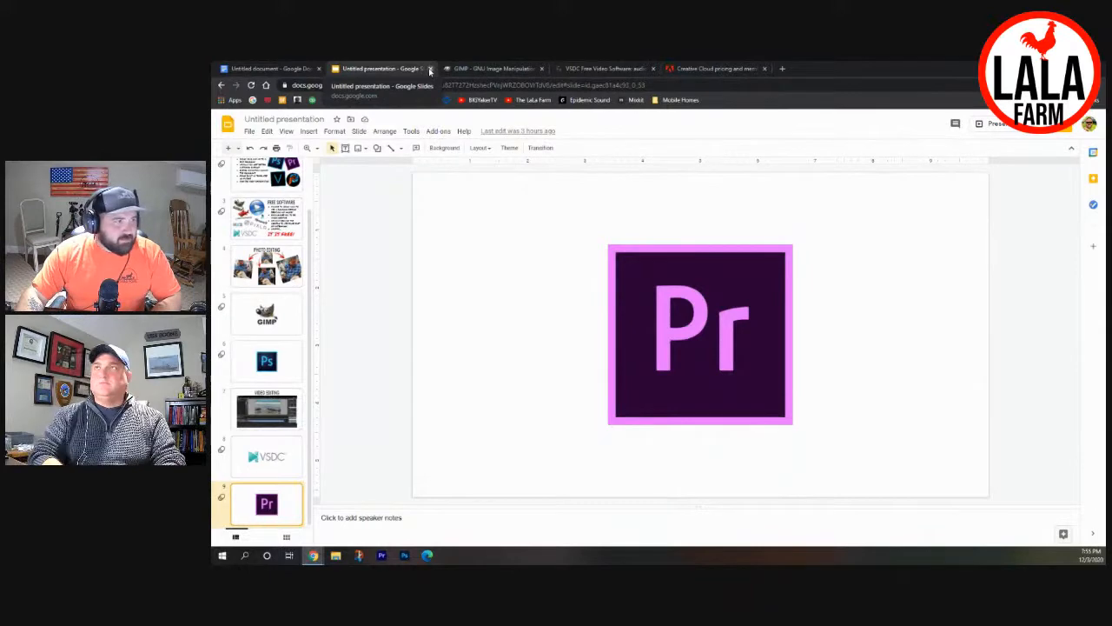
pyautogui.click(429, 71)
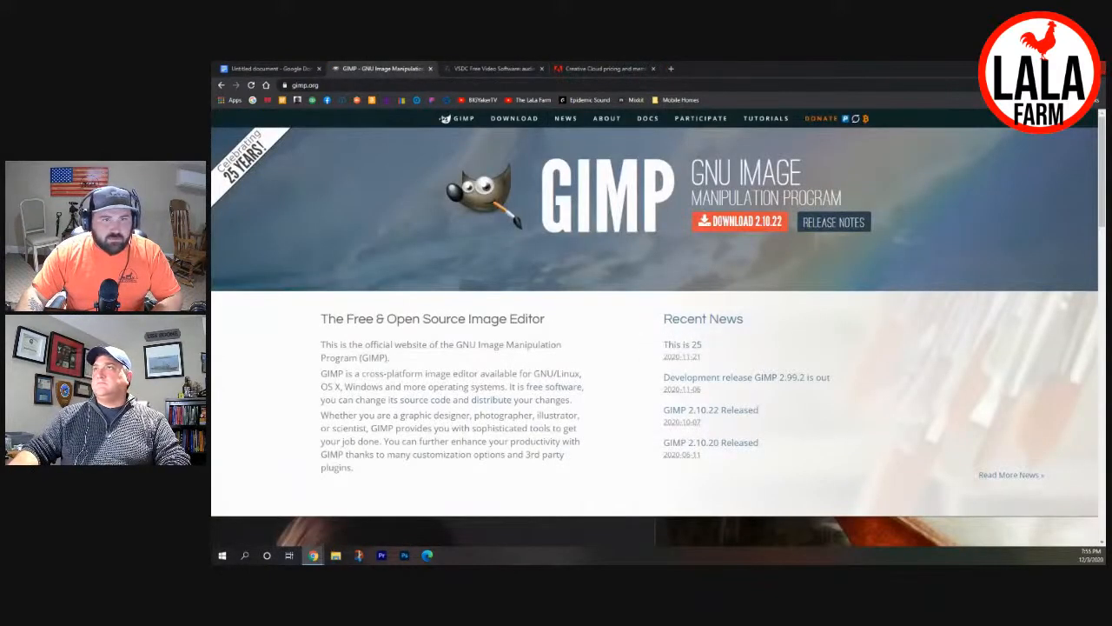